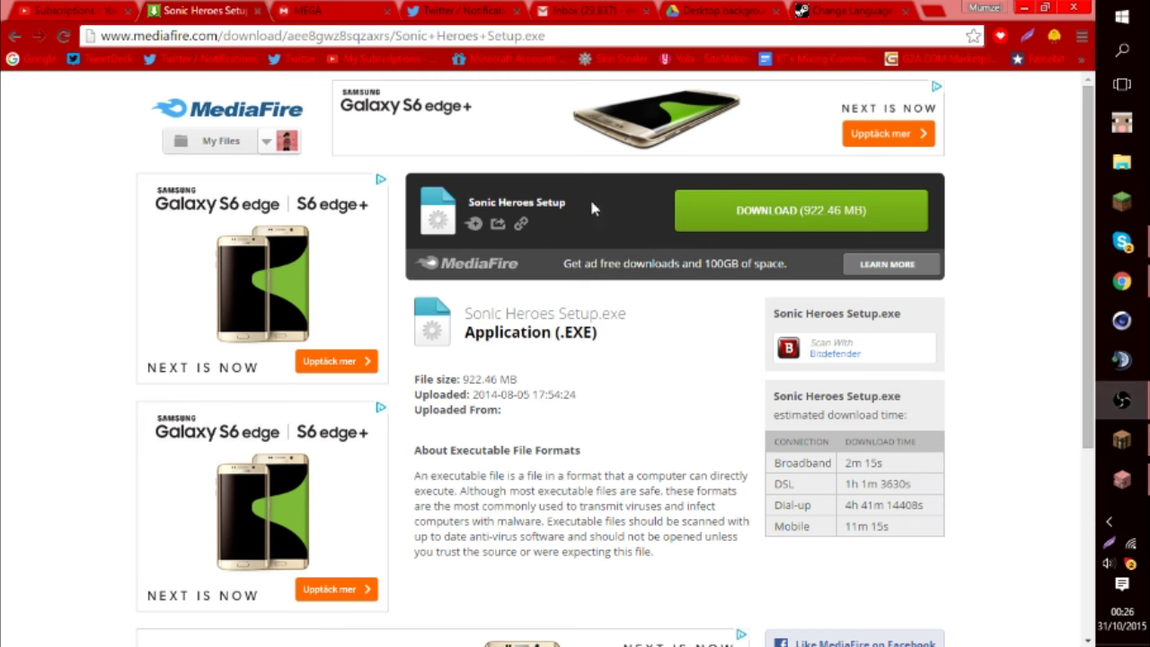
Download Sonic Heroes Setup.exe (922.46 MB) from MediaFire, keeping it despite Chrome's warning
click(747, 220)
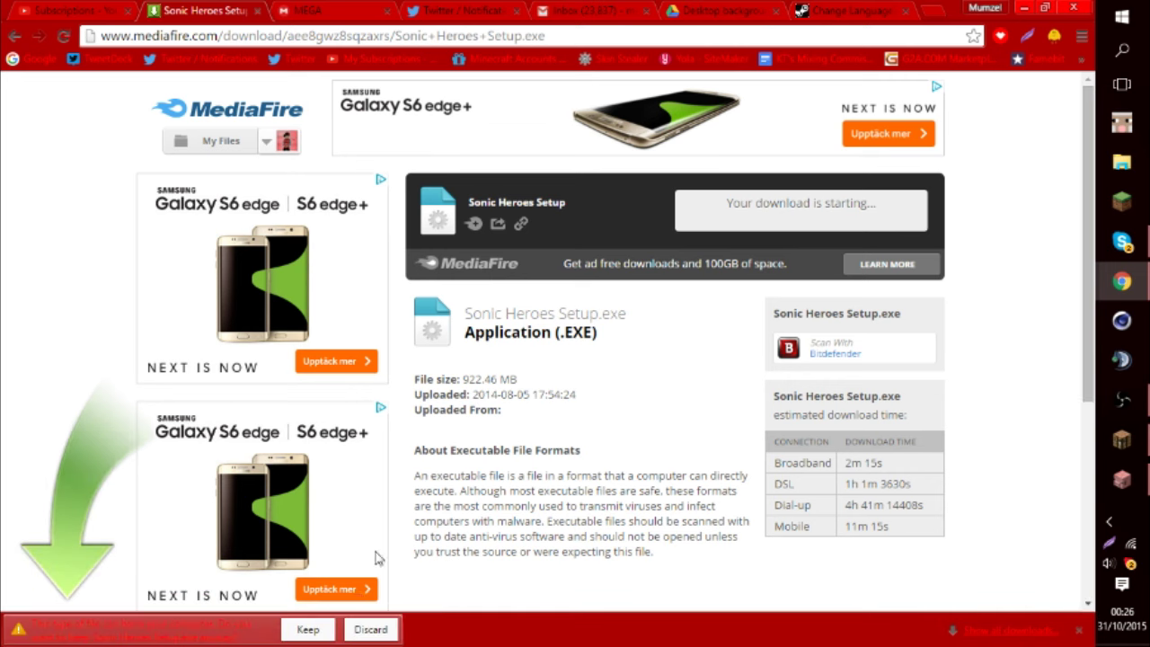
click(310, 626)
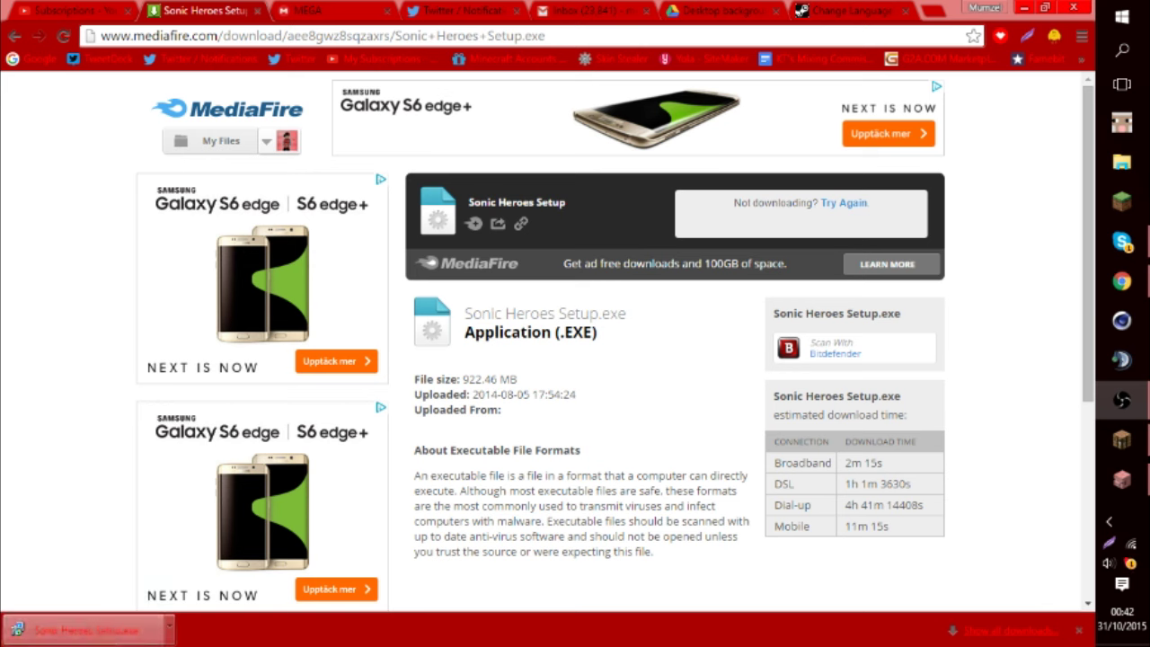
Close Skype, then return to Chrome with a new blank tab open
click(111, 633)
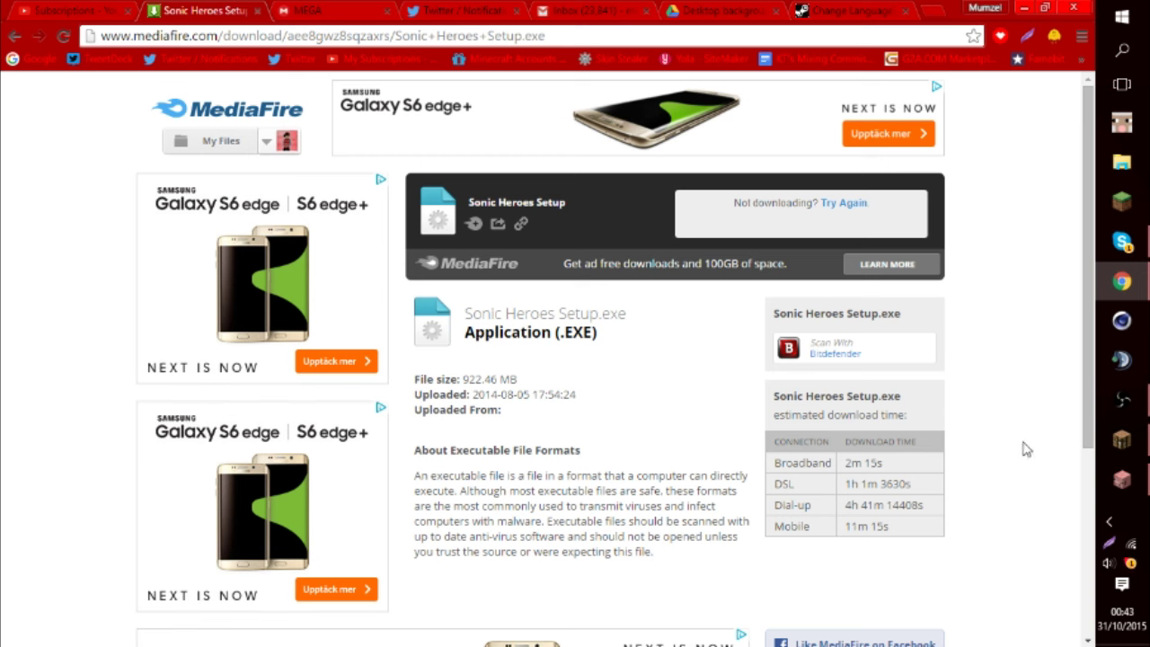
click(1024, 9)
click(1037, 9)
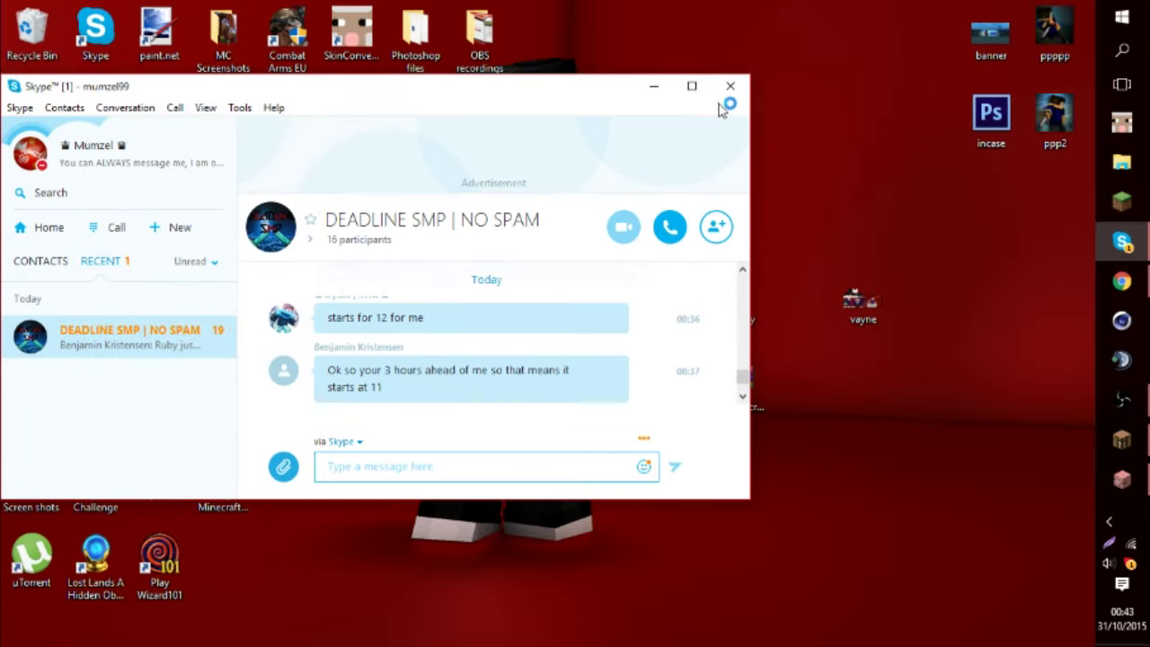
click(724, 86)
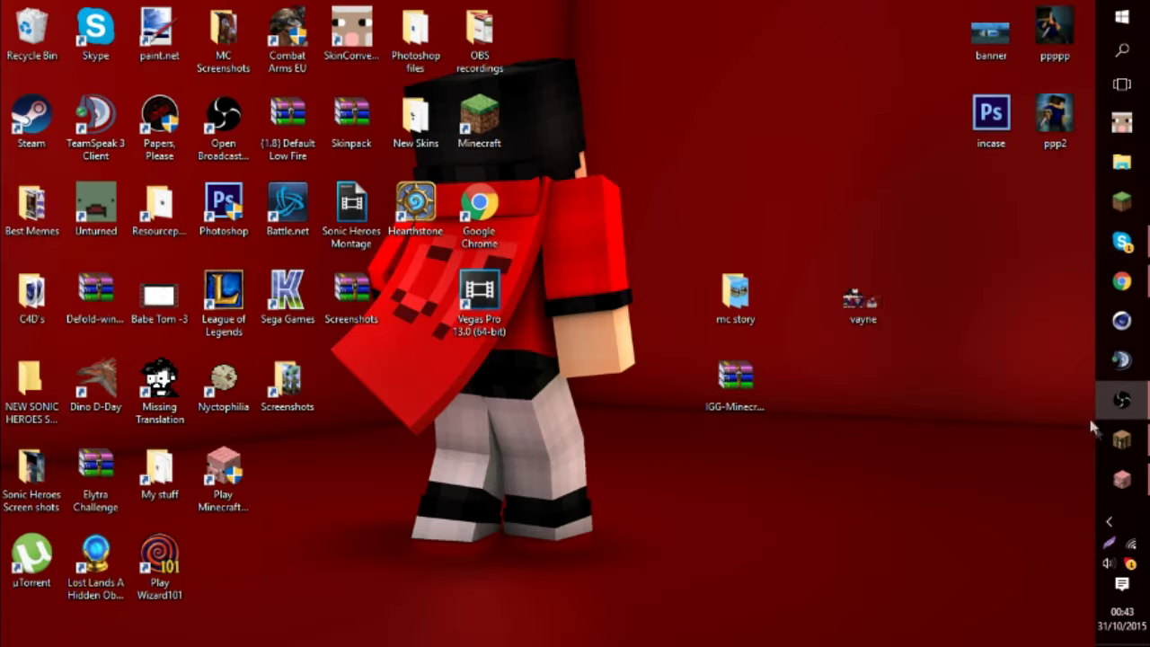
click(1122, 282)
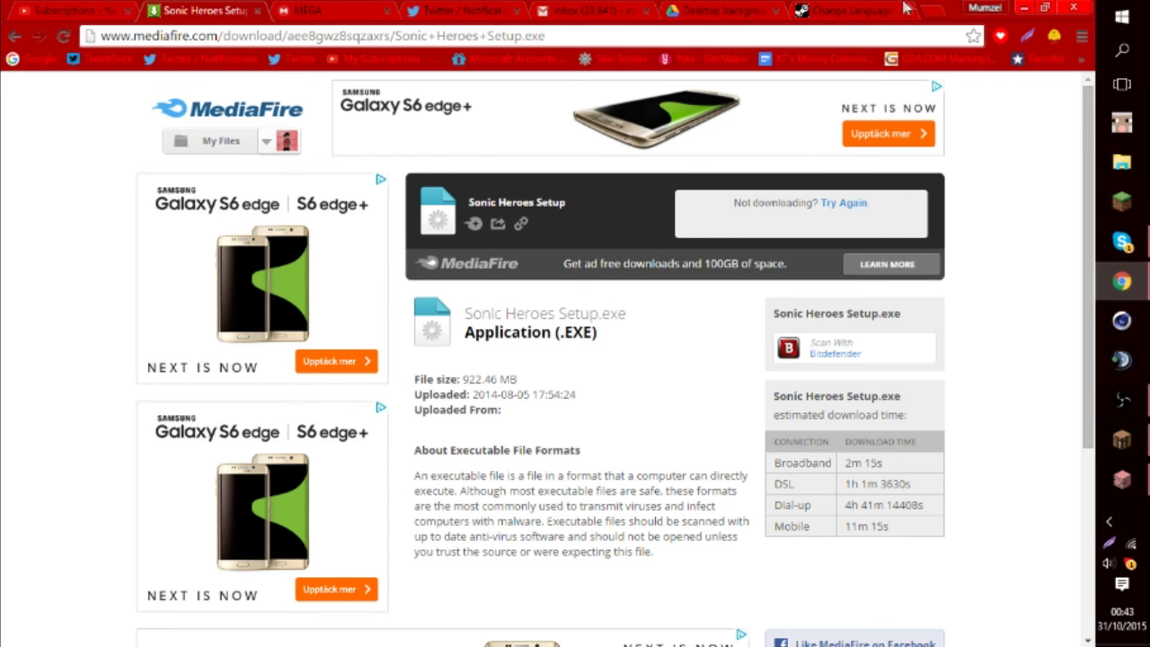
click(933, 11)
Show Sonic Heroes Setup.exe in its Downloads folder from Chrome's downloads page
click(1082, 36)
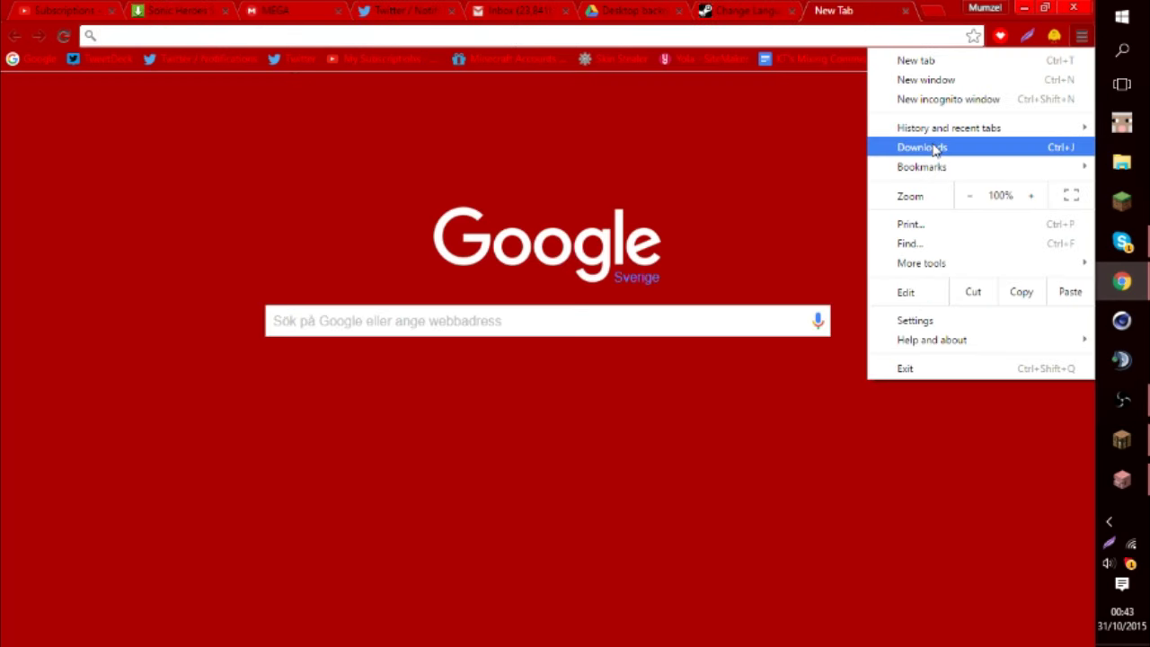
click(934, 147)
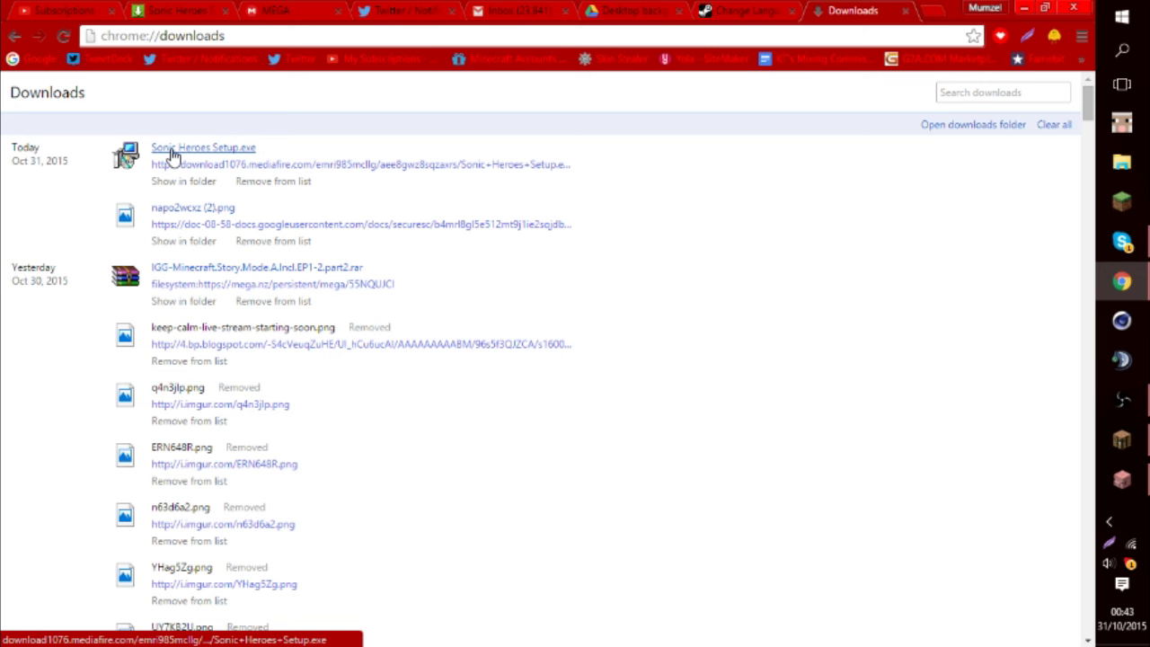
right_click(173, 155)
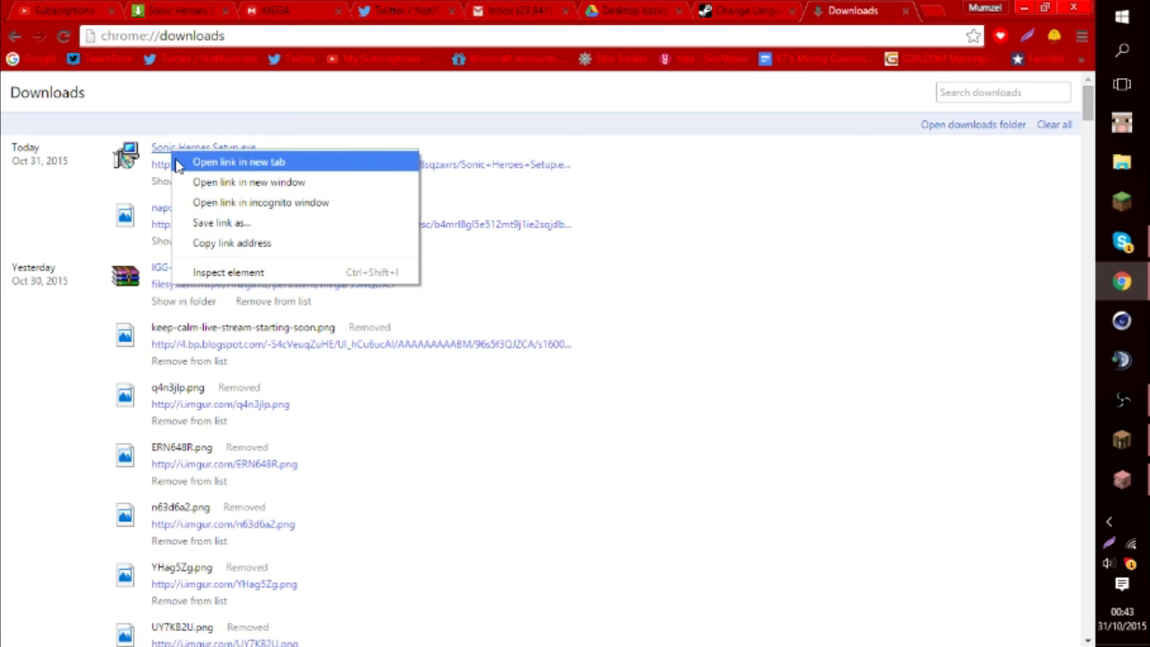
click(659, 183)
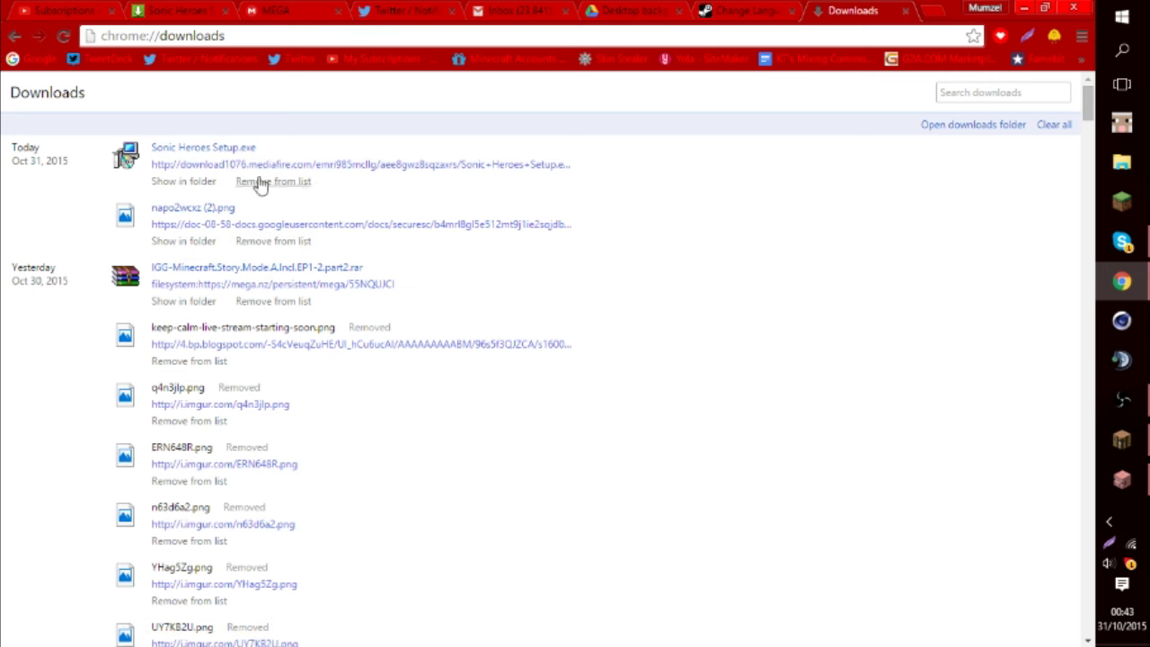
click(183, 183)
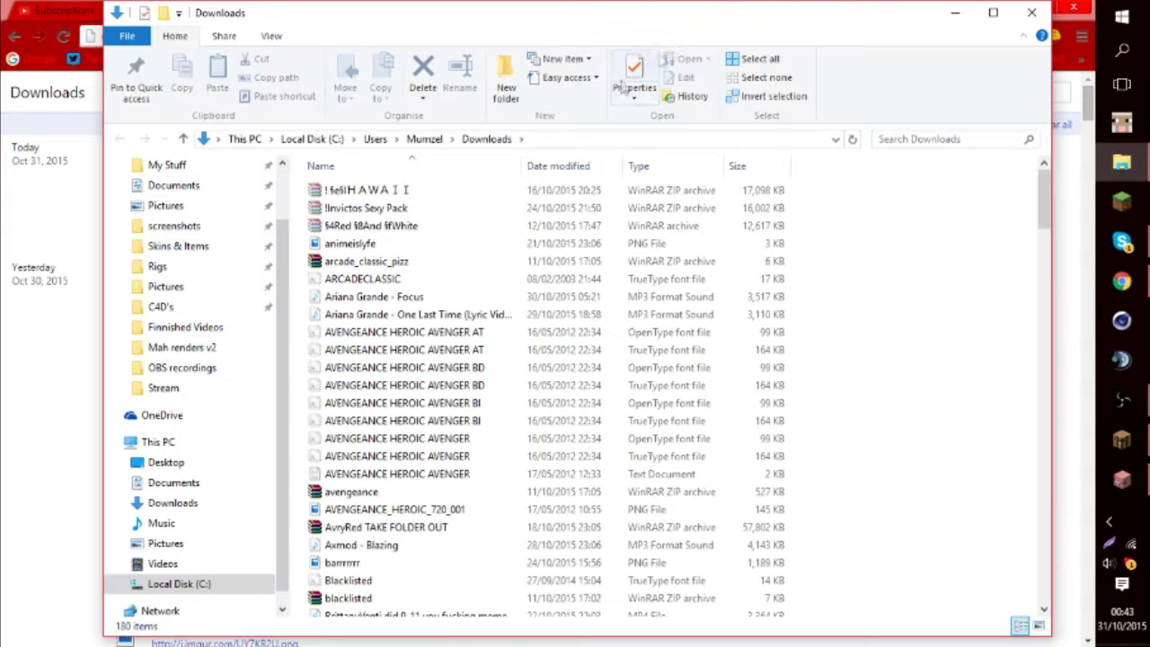
Run Sonic Heroes Setup from the Downloads folder as administrator
right_click(343, 611)
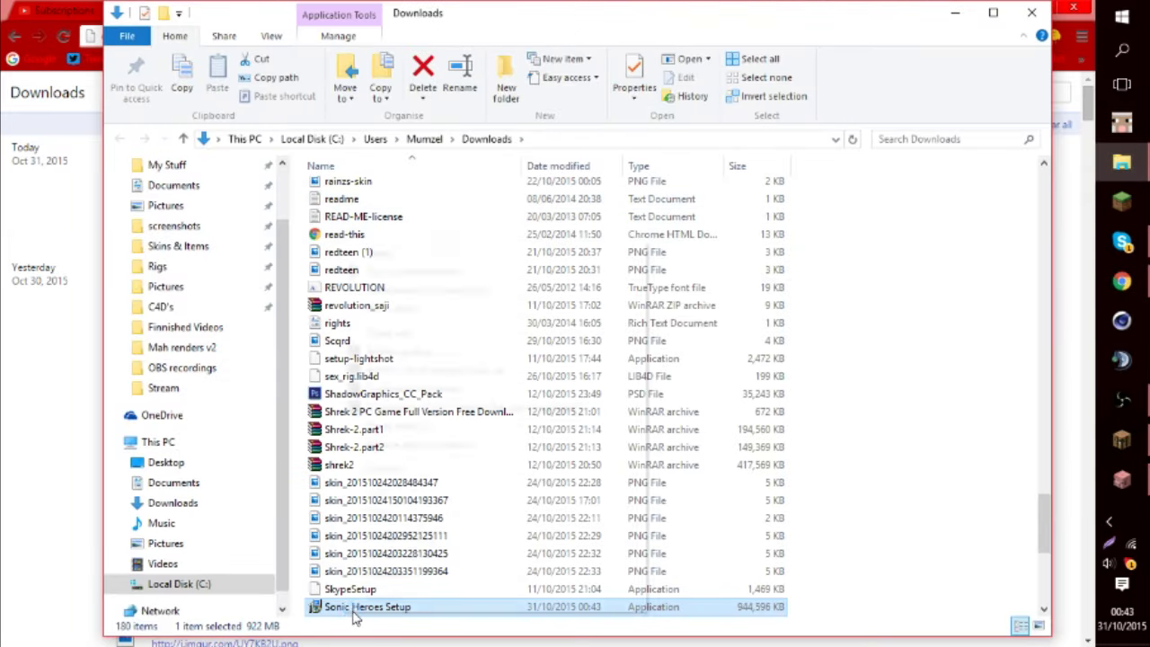
click(411, 272)
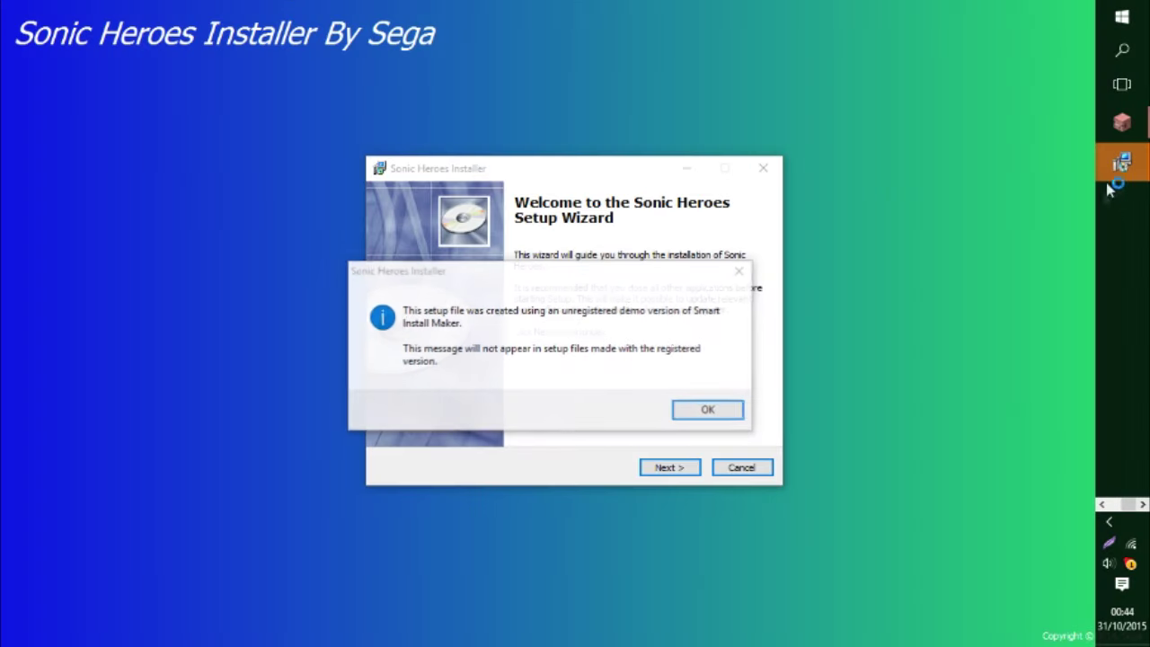
Dismiss the demo notice and start installing with the default folder and desktop icon
click(728, 426)
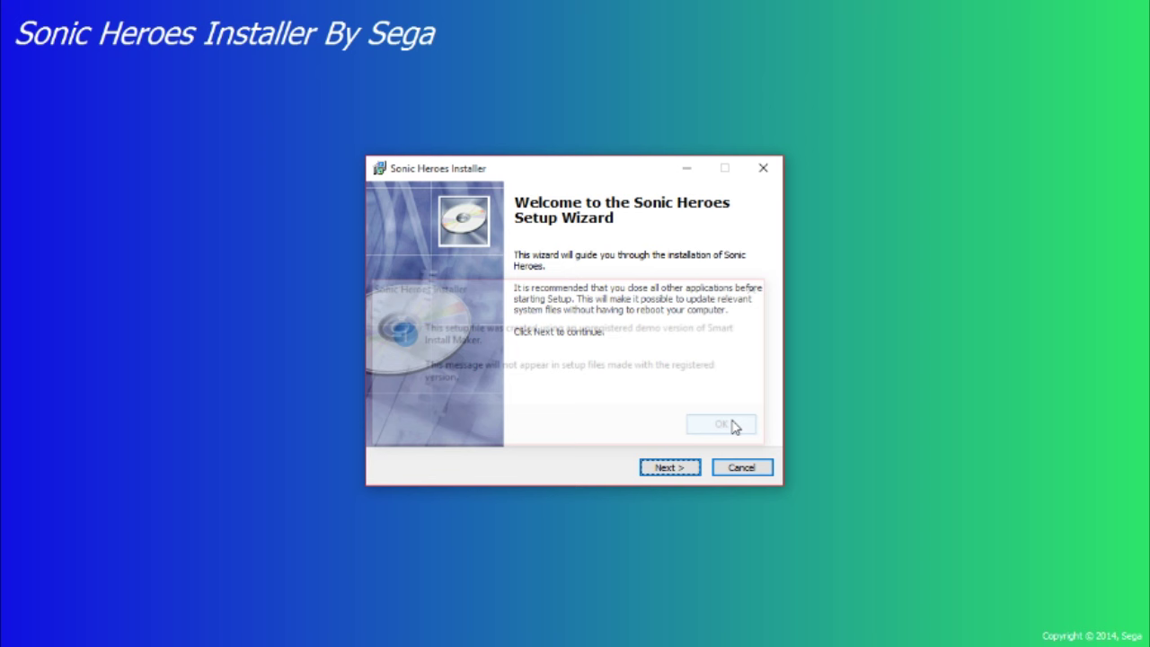
click(656, 462)
click(668, 468)
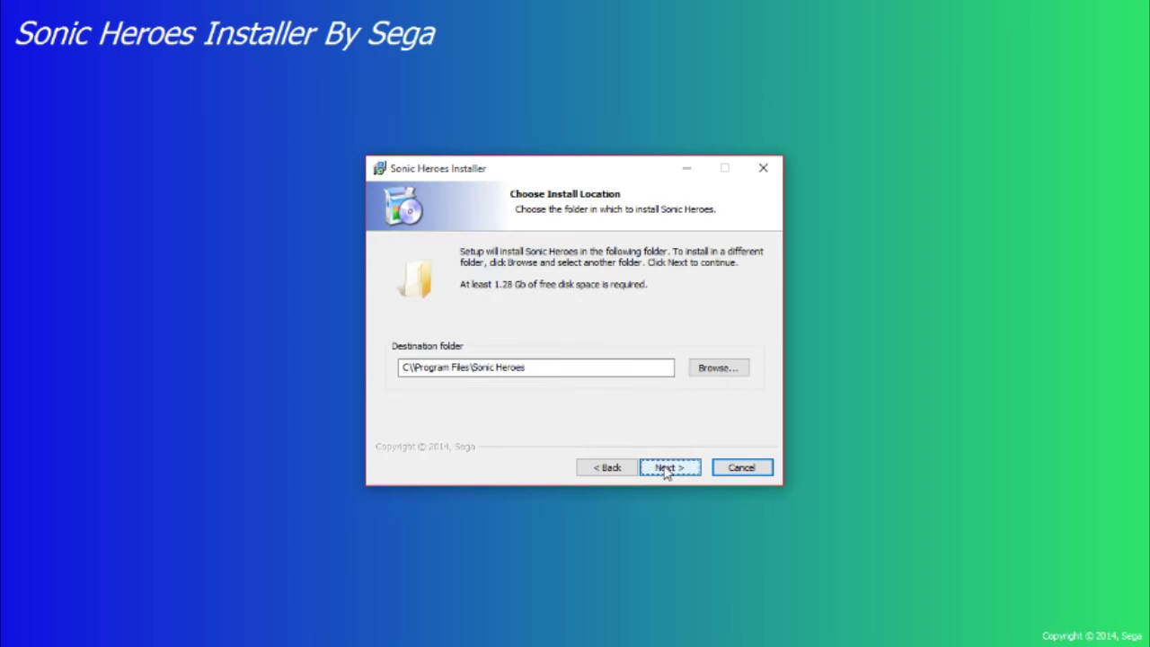
click(609, 468)
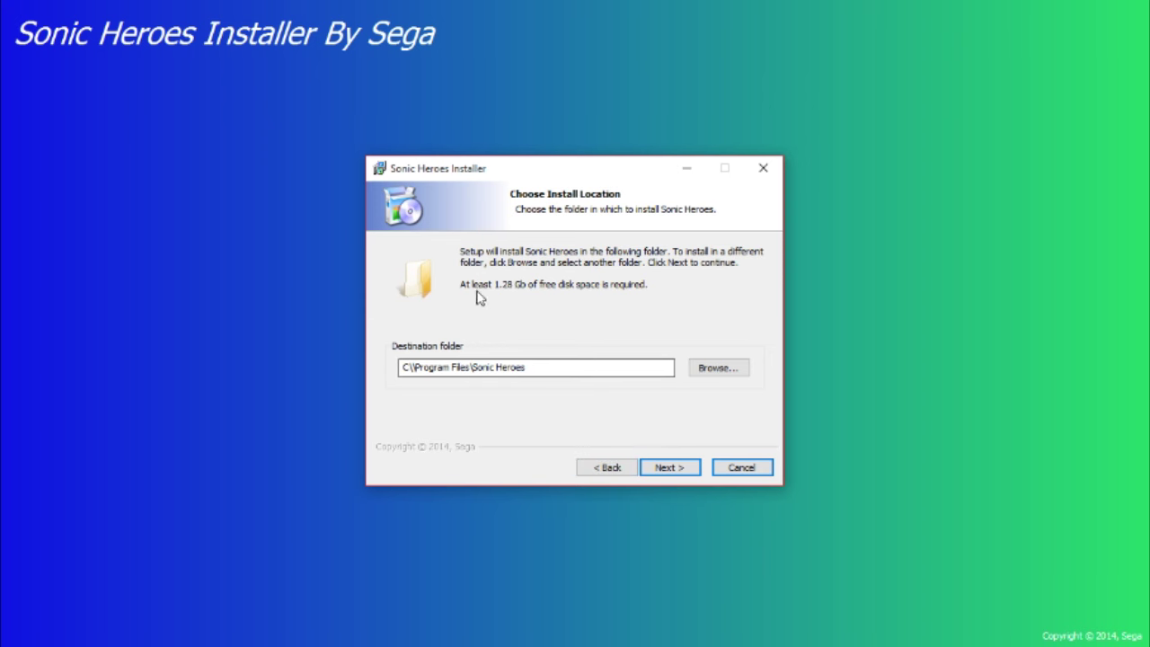
click(666, 467)
click(666, 467)
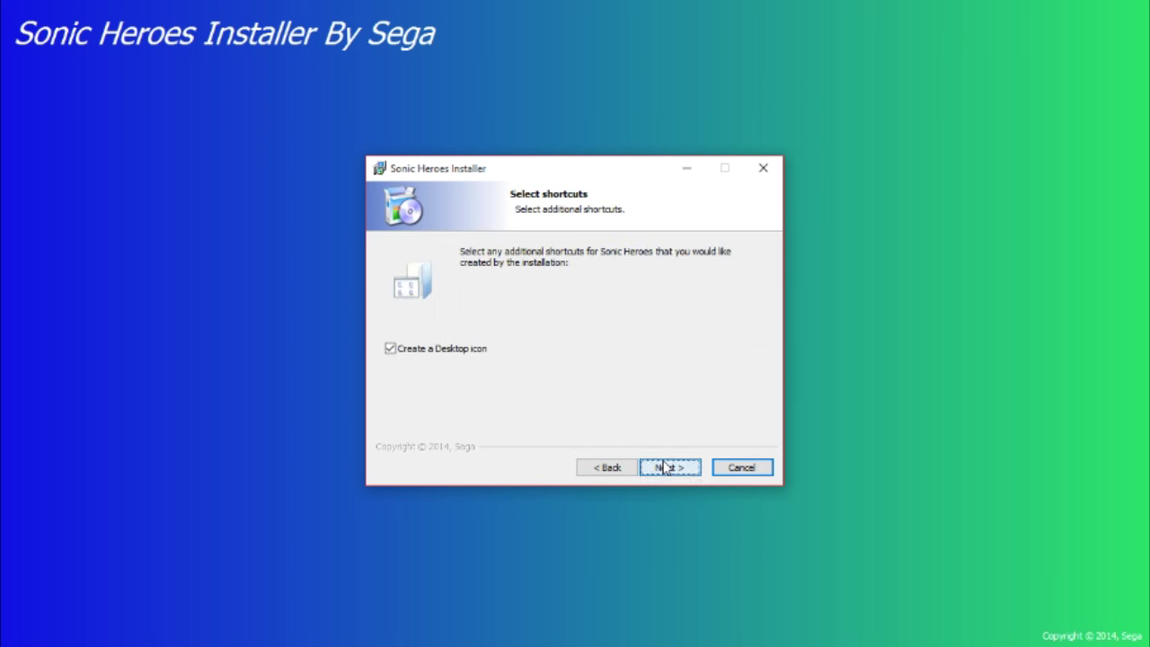
click(666, 467)
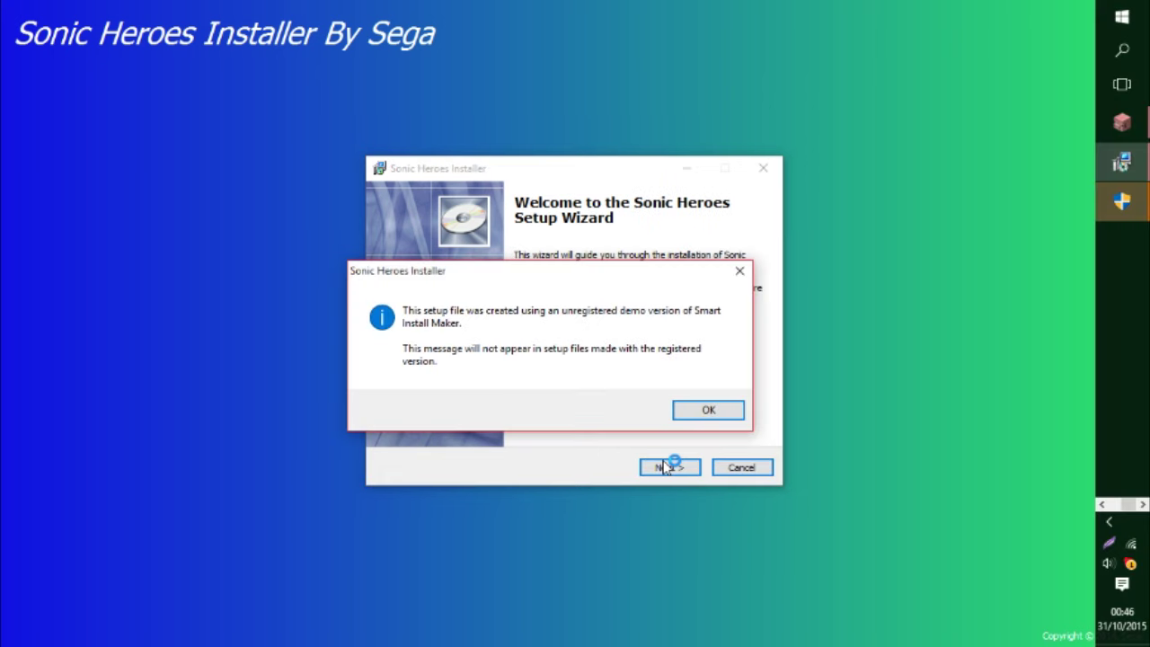
Dismiss the demo notice again and rerun the installation with default folder and shortcut settings
click(739, 272)
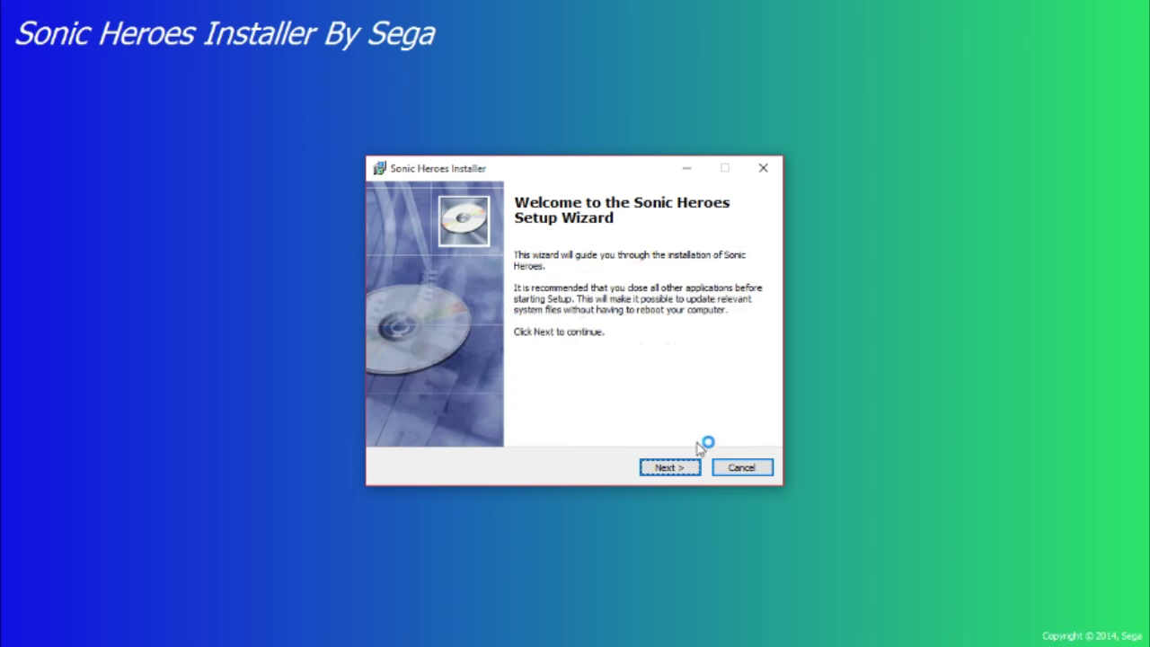
click(692, 467)
click(690, 469)
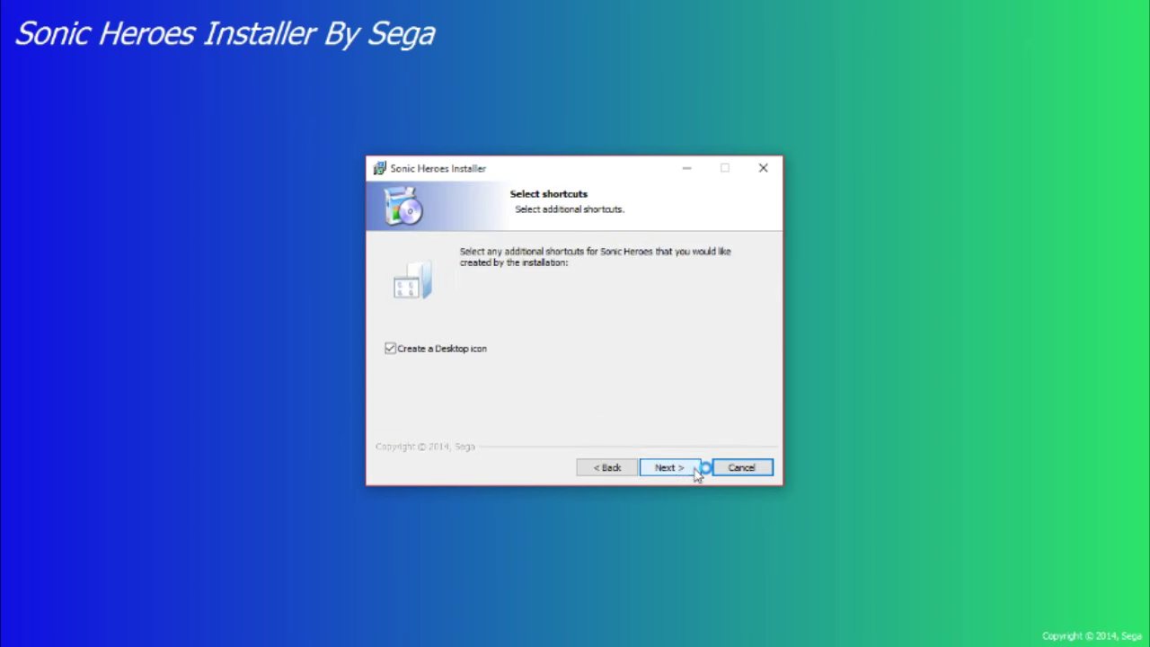
click(680, 469)
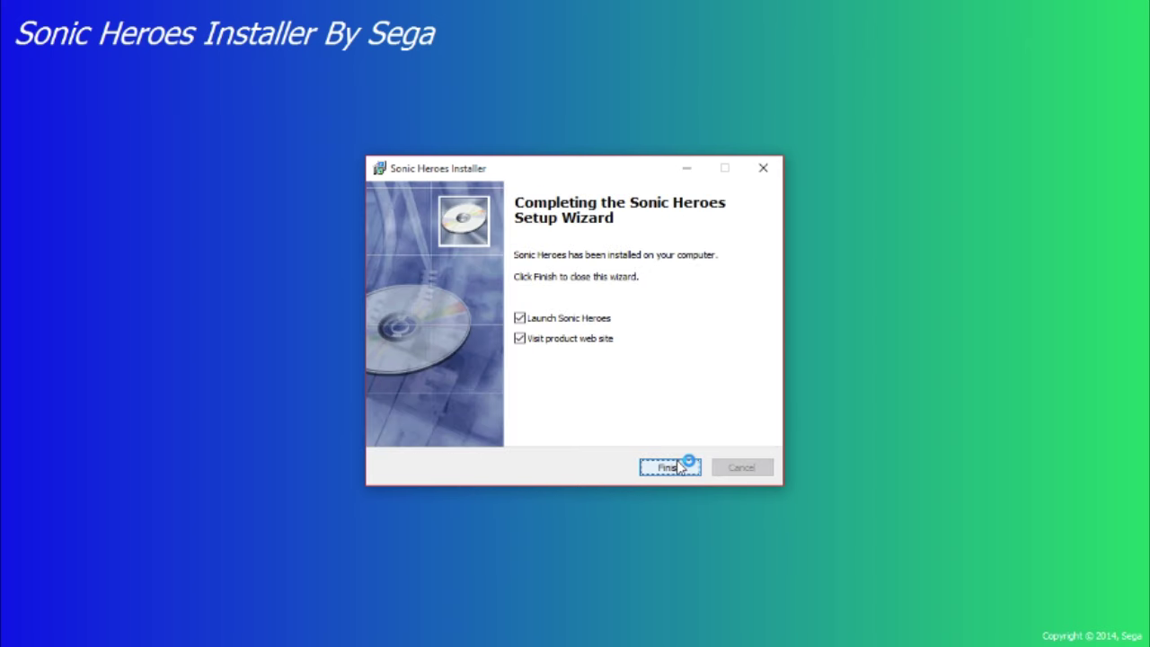
Finish setup to launch Sonic Heroes and close the product website browser window
click(680, 467)
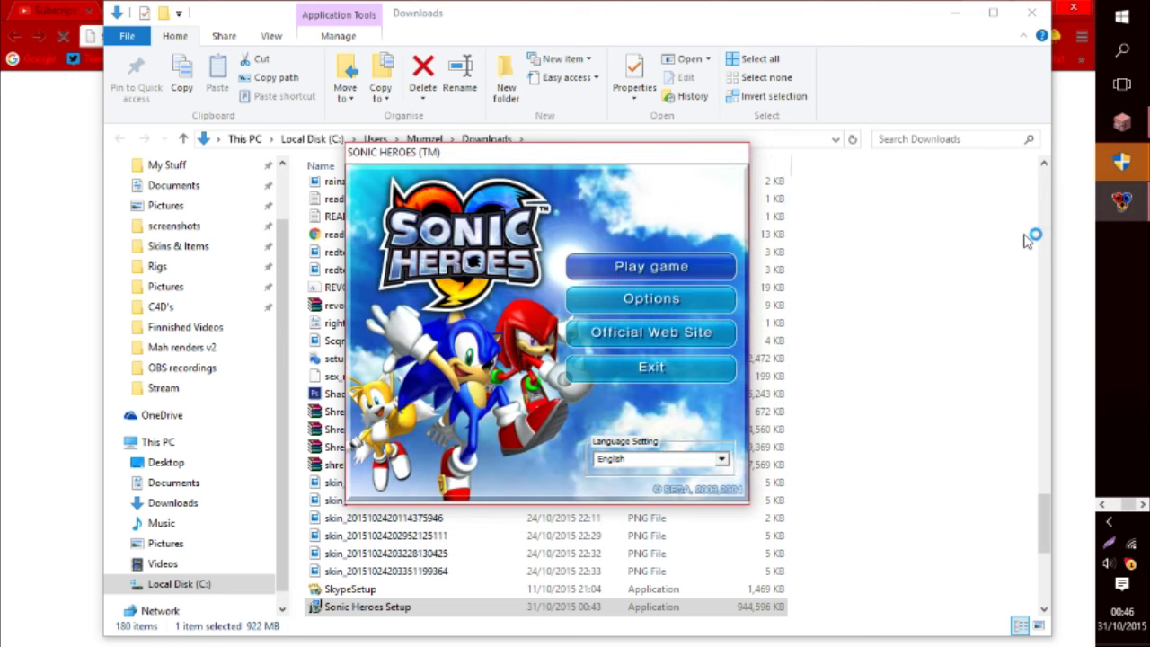
right_click(1117, 170)
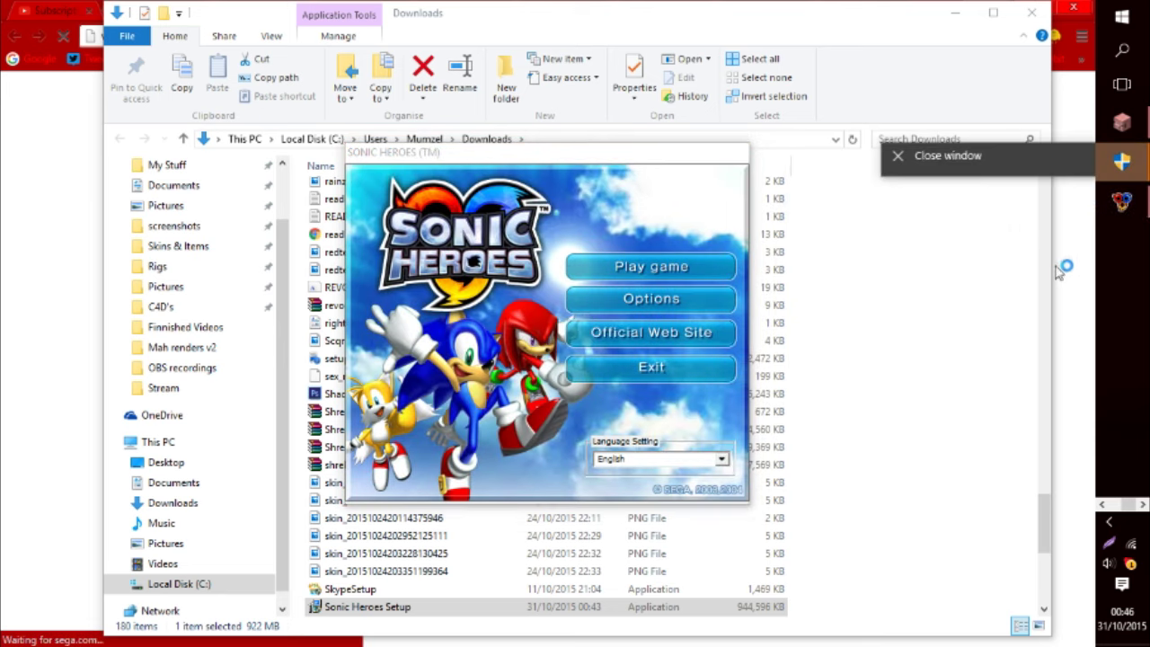
click(970, 154)
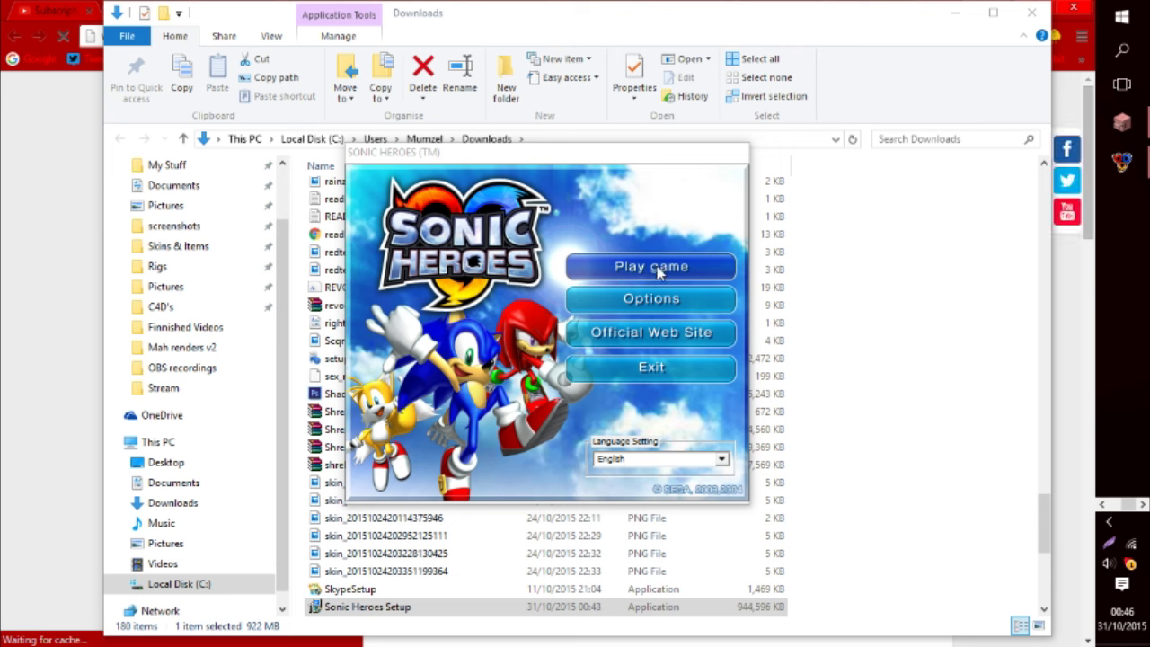
click(657, 273)
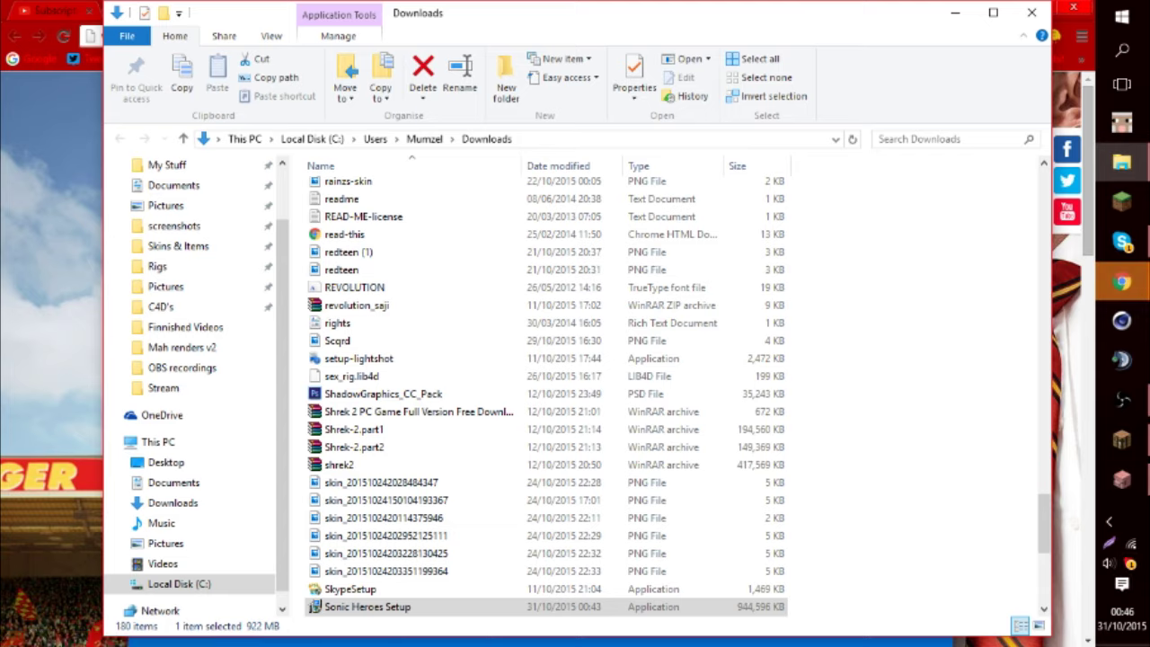
Show the desktop, type 'play', and start the game
key(super+d)
text(play)
click(1122, 400)
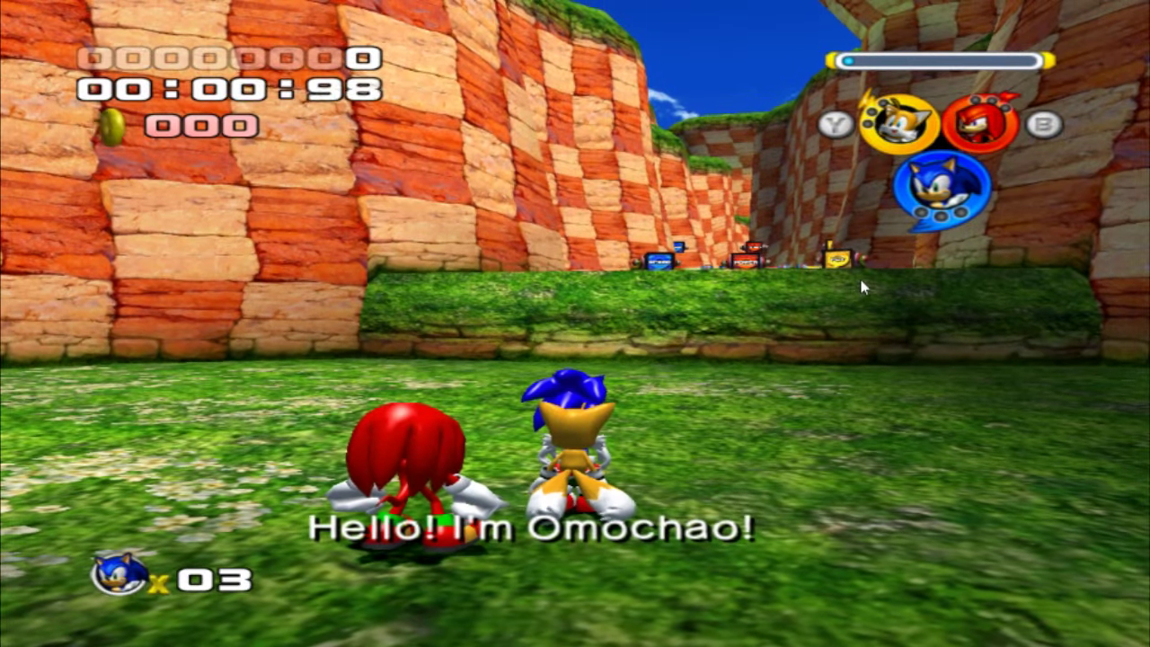
Skip Omochao's dialogue, run into Sea Gate, and pause the game
key(Up)
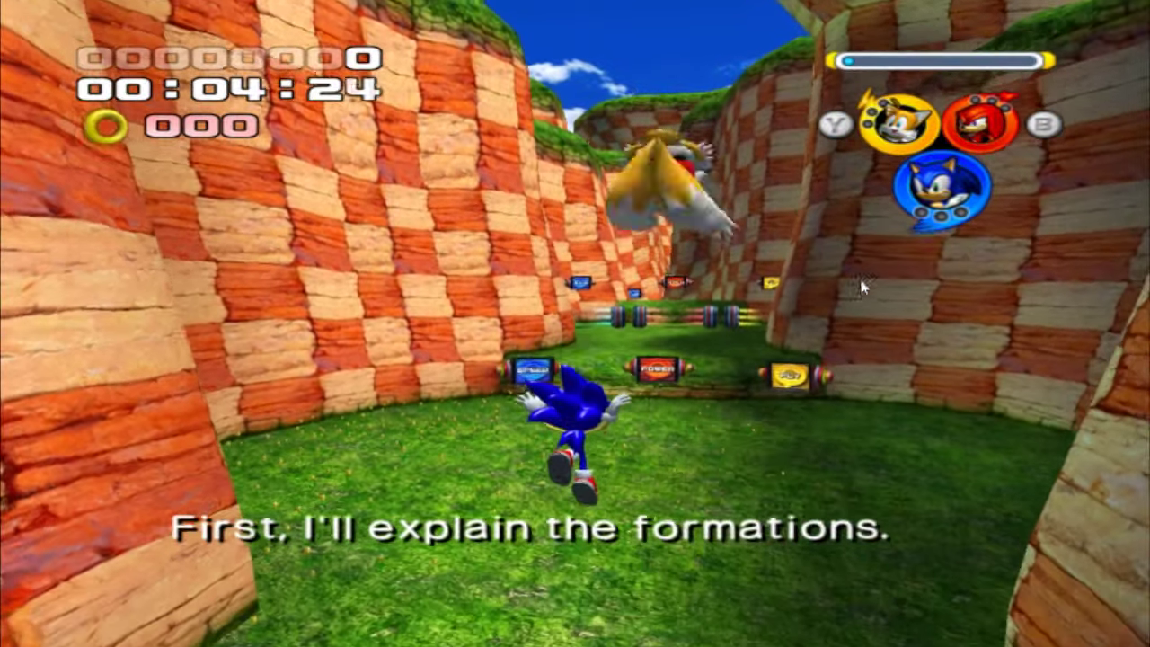
key(Return)
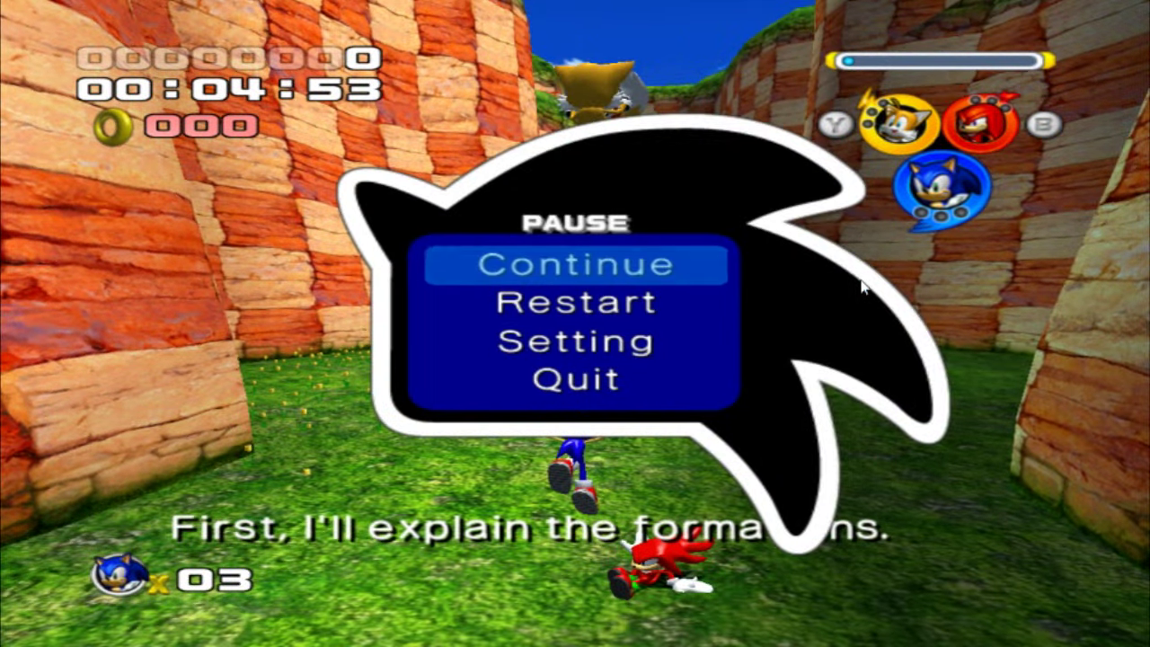